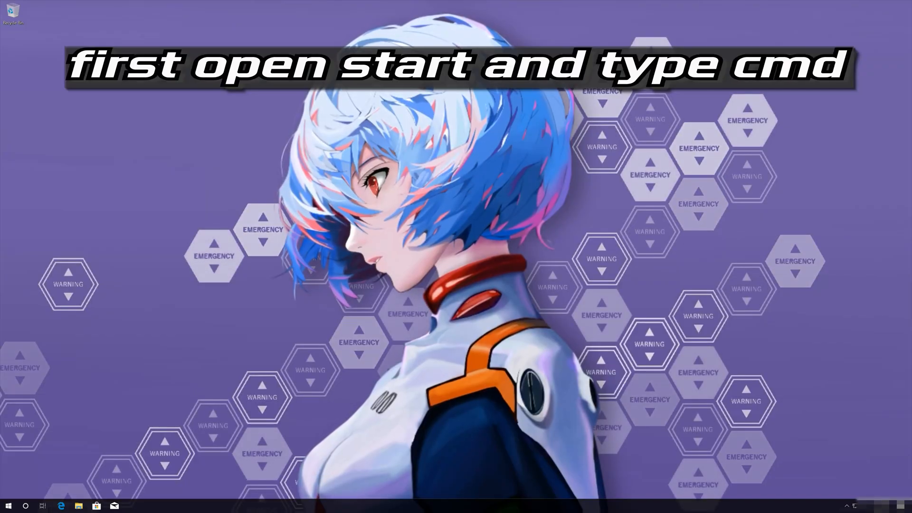
Launch Command Prompt as administrator from Start search and approve the UAC prompt.
key("super")
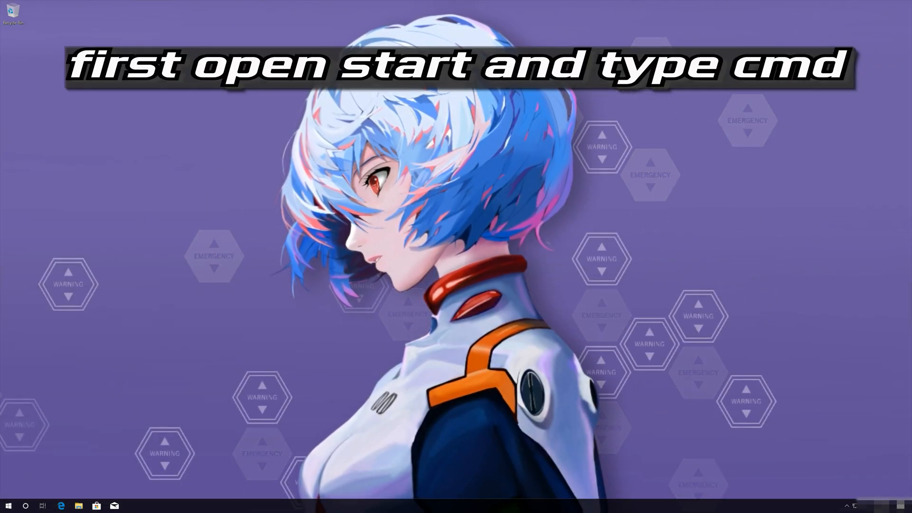
type("cmd")
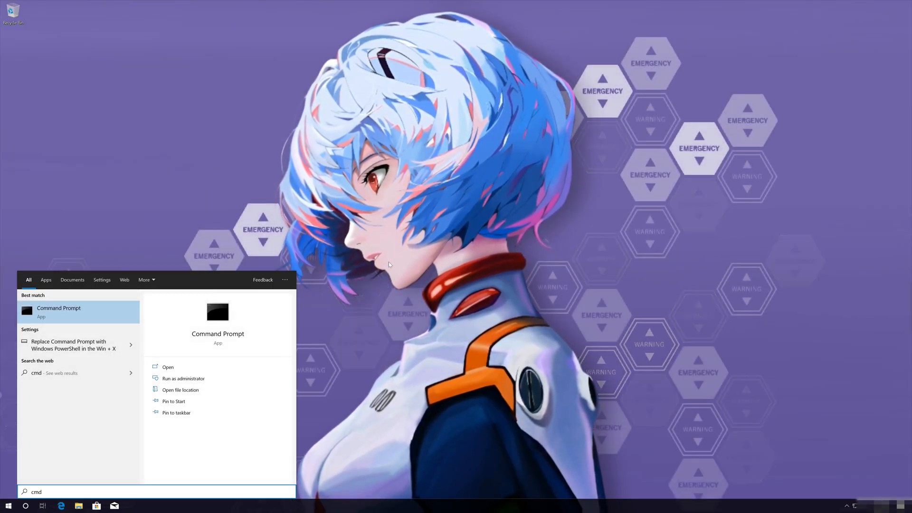
right_click(23, 317)
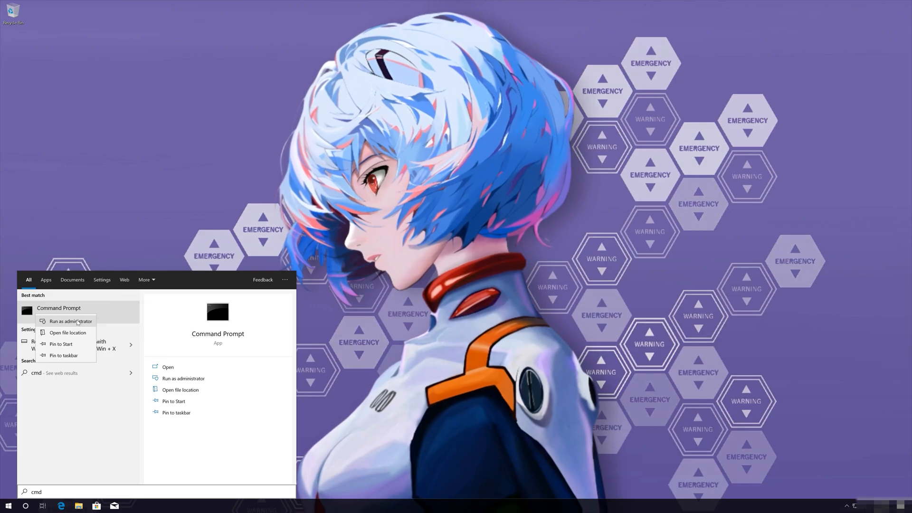
left_click(71, 322)
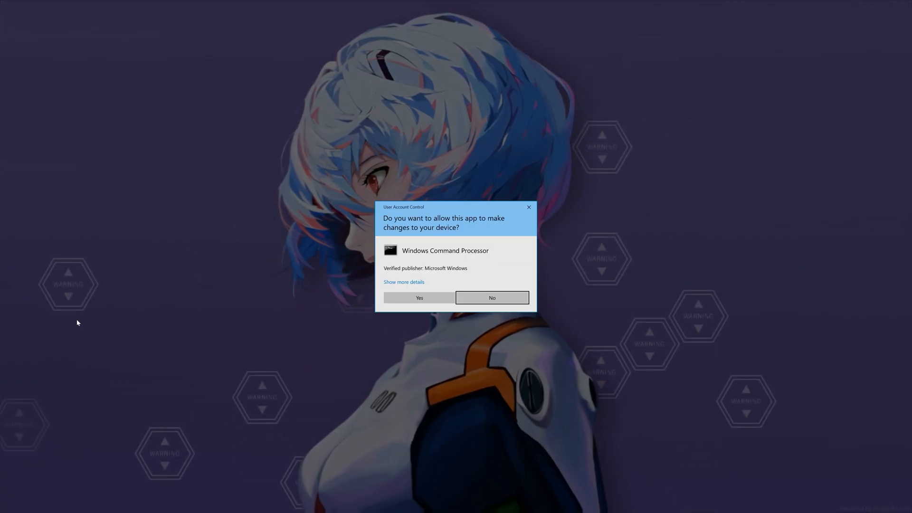
left_click(429, 298)
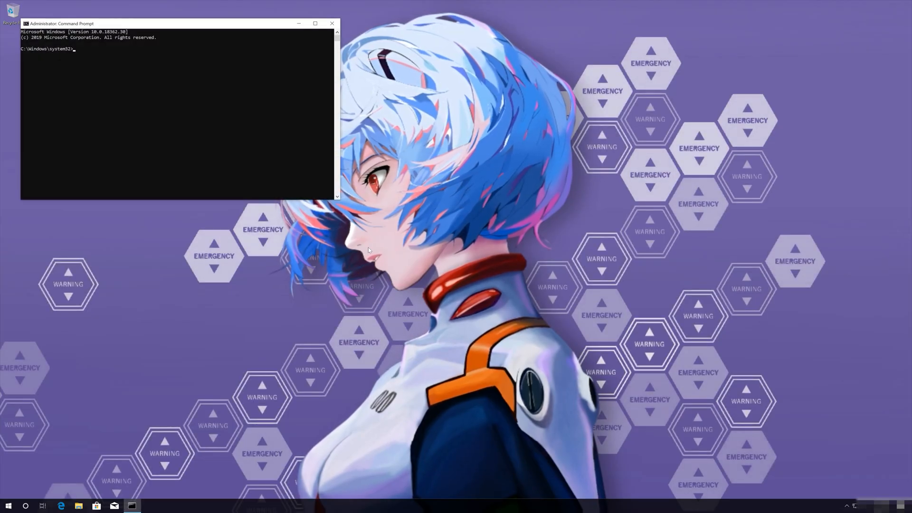
Run Dism /Online /Cleanup-Image /RestoreHealth until the repair completes at 100%.
left_click_drag(238, 25, 434, 107)
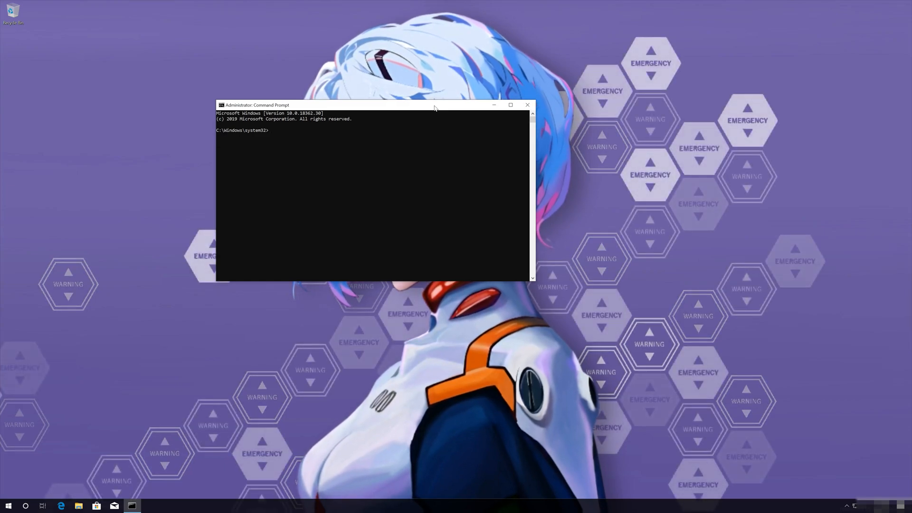
left_click_drag(434, 107, 518, 142)
type("DISM")
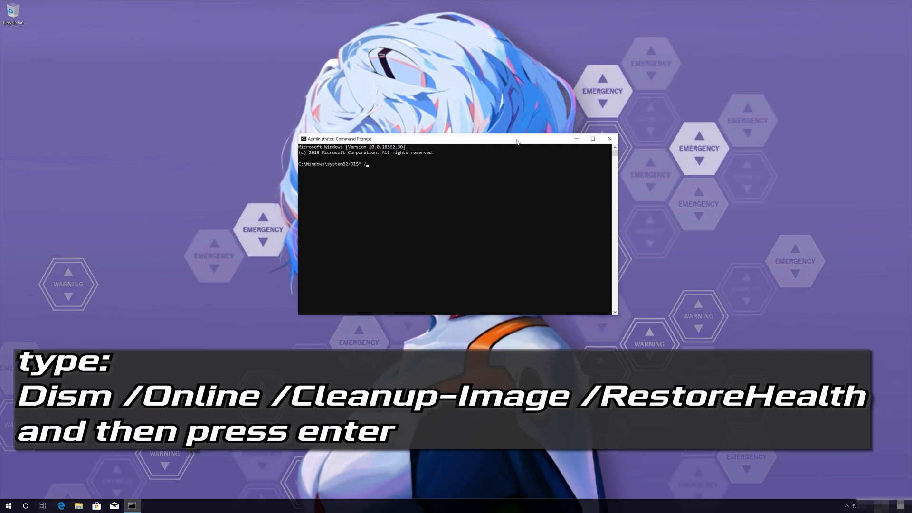
type("/O")
type("e /")
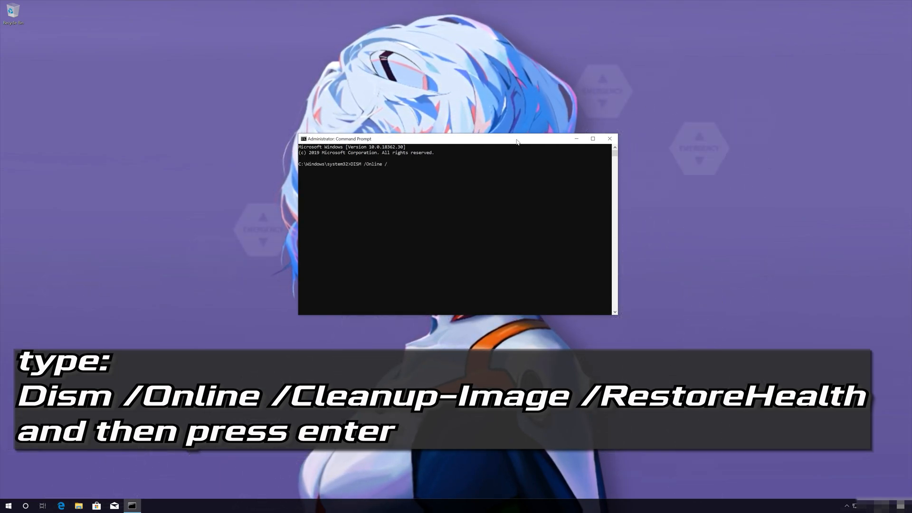
type("Cleanu")
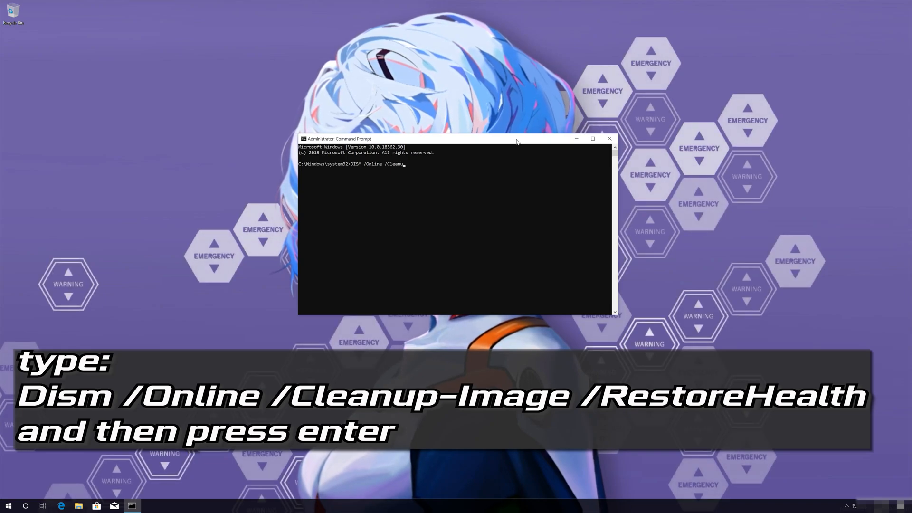
type("p-image")
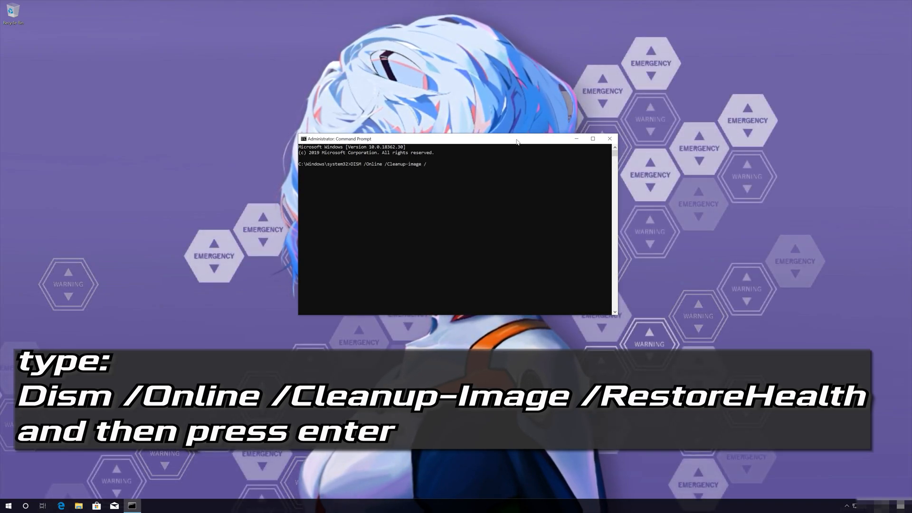
type(" /Restore")
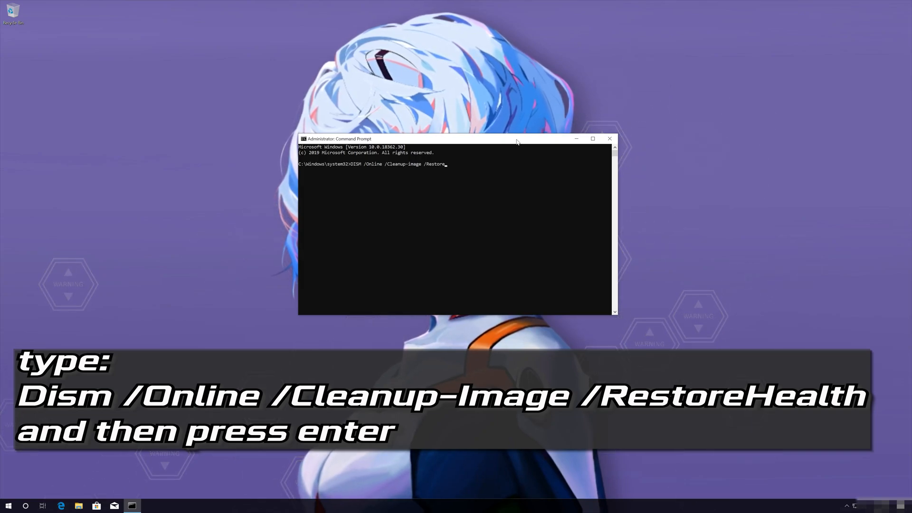
type("Health")
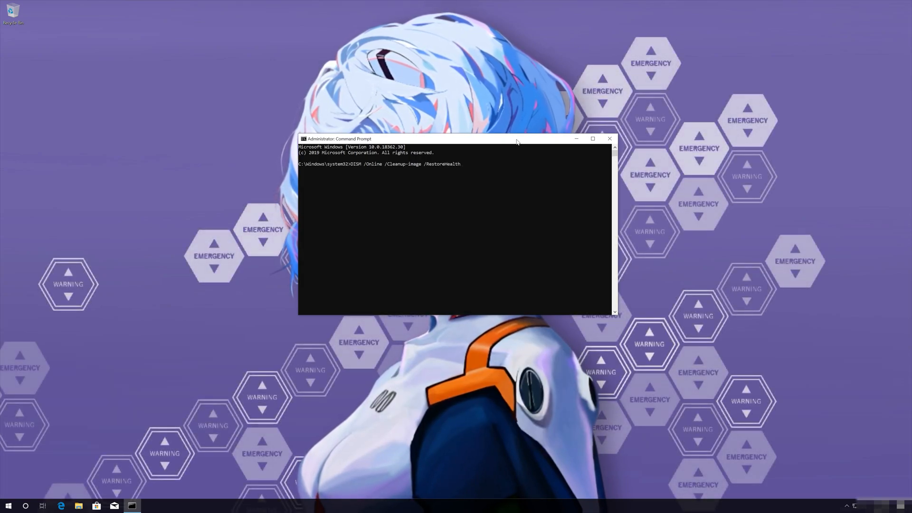
key("Return")
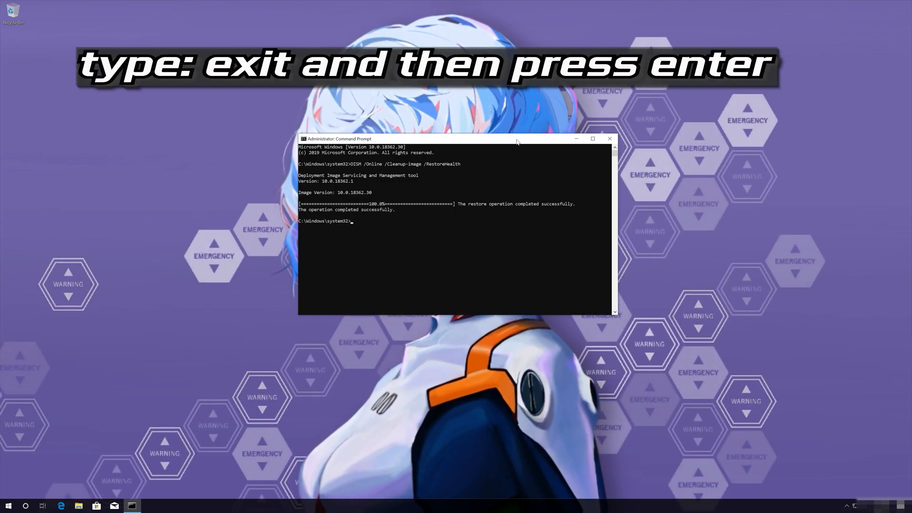
type("exit")
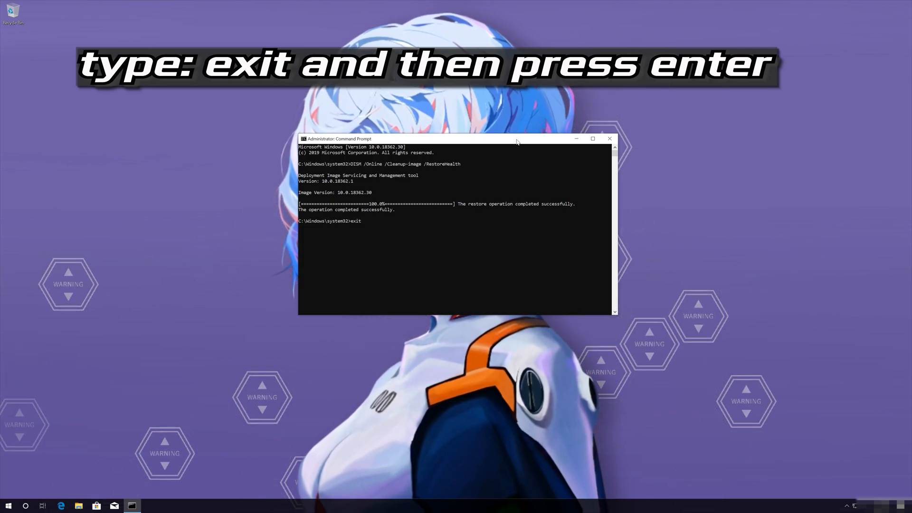
Exit Command Prompt and restart the computer via Start > Power > Restart.
key("Return")
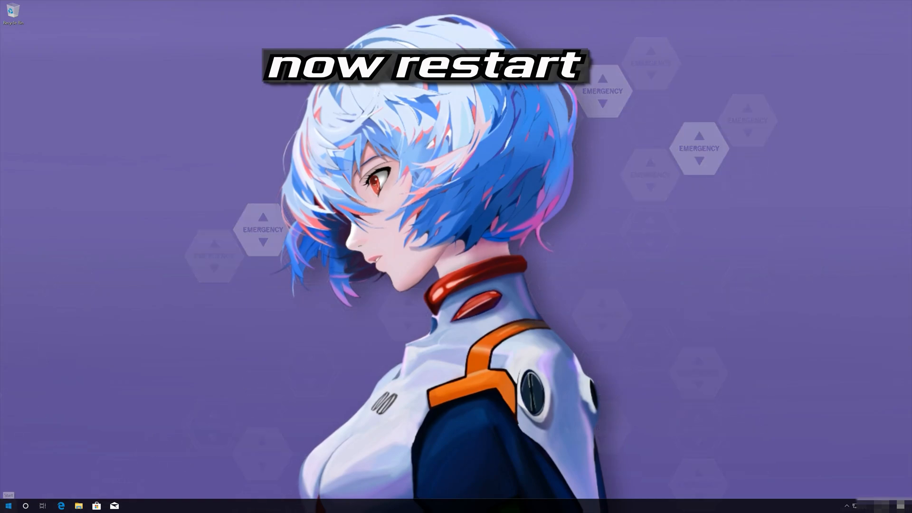
left_click(7, 504)
left_click(9, 490)
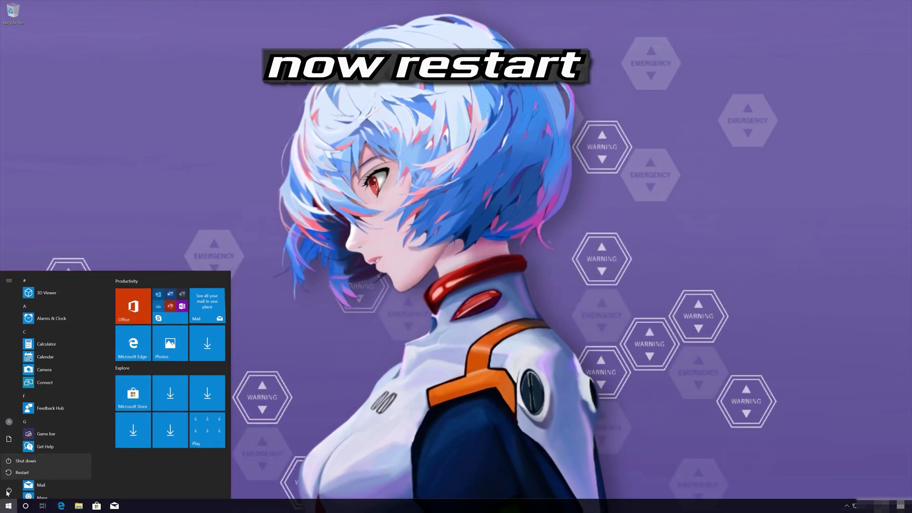
left_click(31, 470)
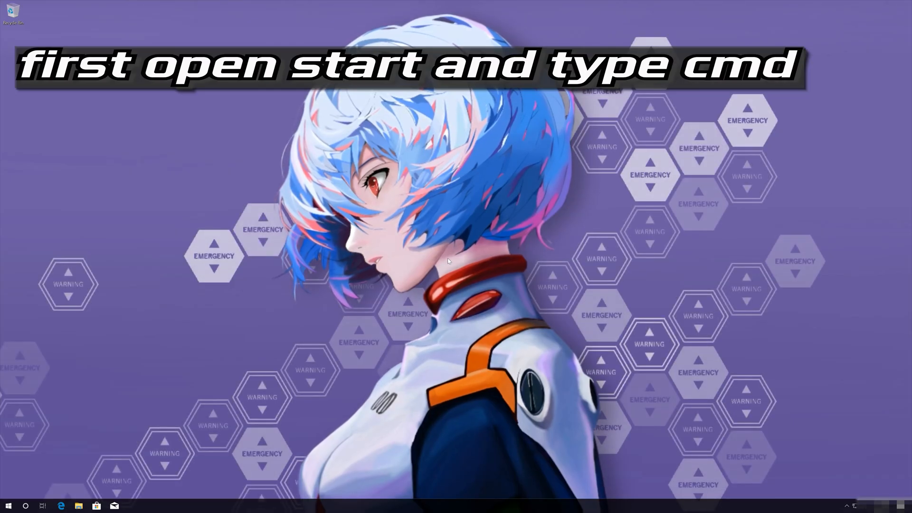
key("super")
type("cmd")
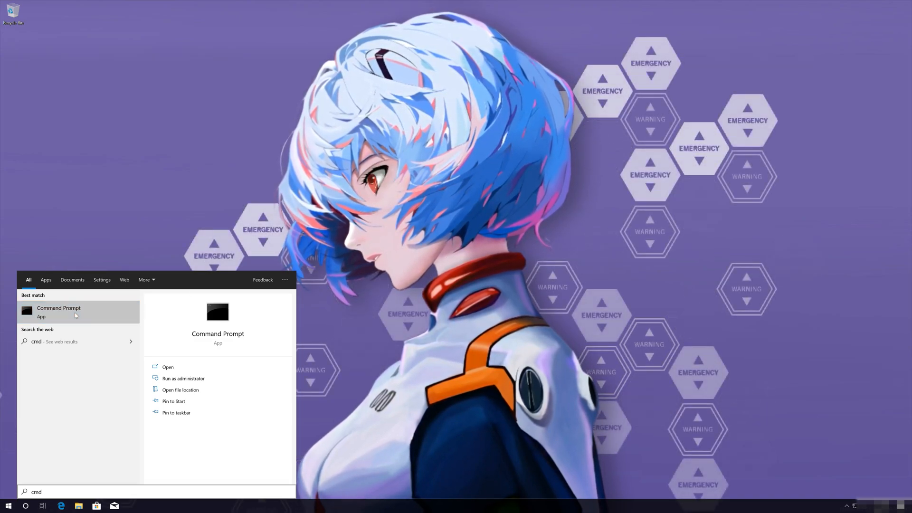
Launch a fresh administrator Command Prompt and approve the UAC prompt.
right_click(74, 313)
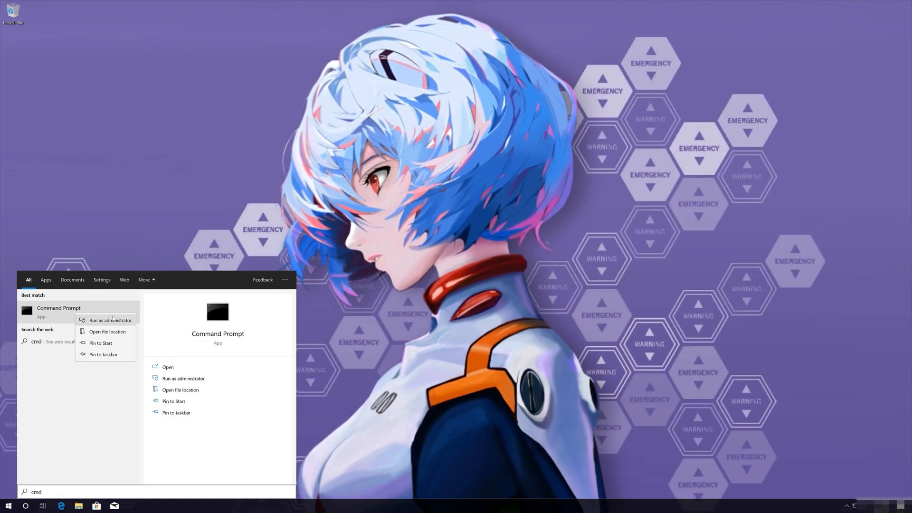
left_click(113, 318)
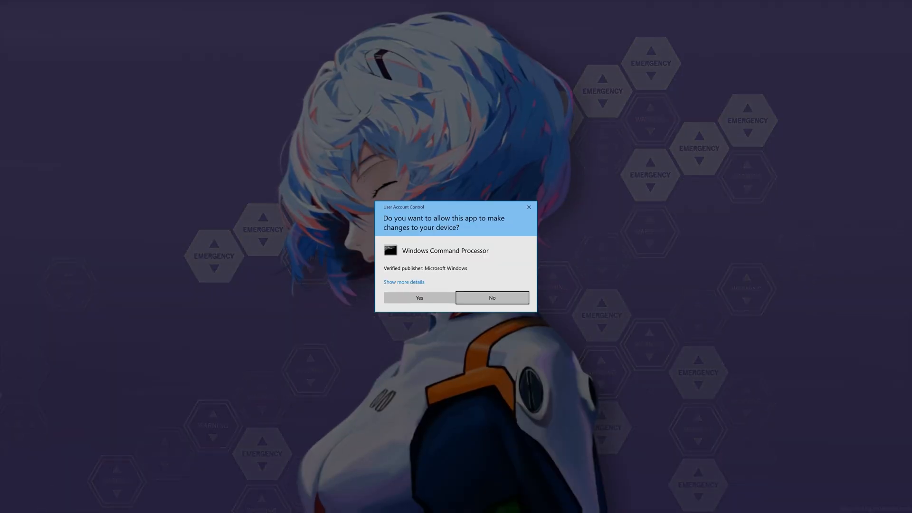
left_click(434, 298)
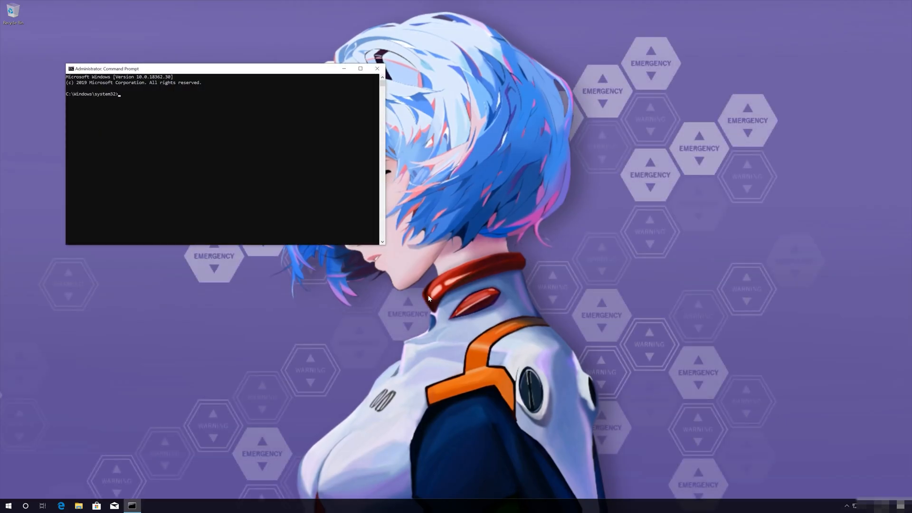
Run sfc /scannow until verification reaches 100% with no integrity violations.
left_click_drag(305, 71, 523, 154)
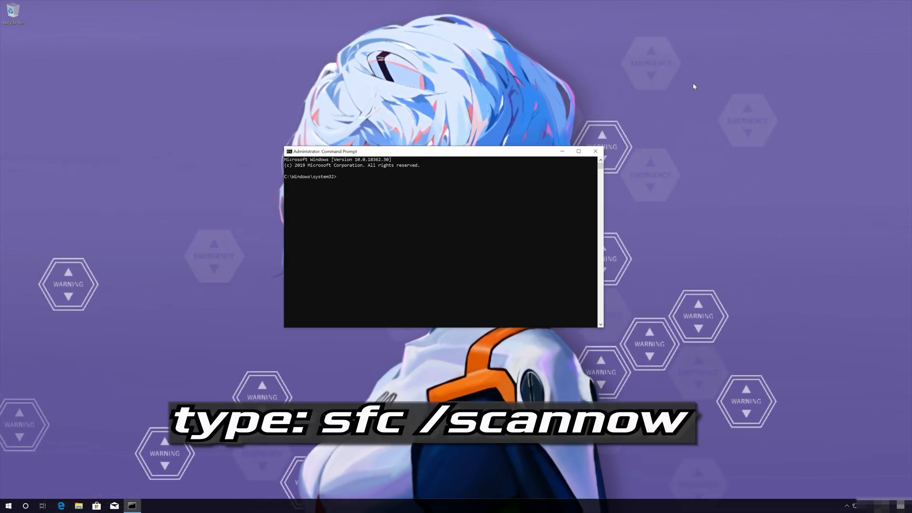
type("sfc")
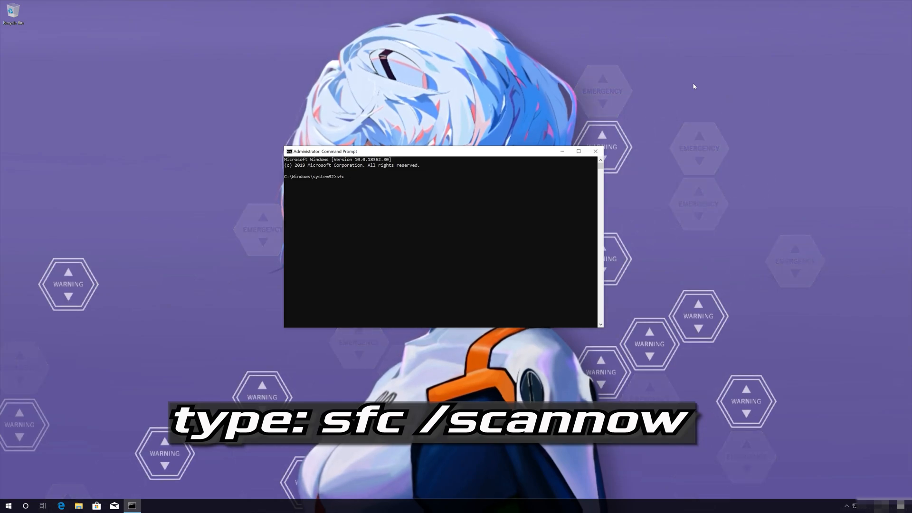
type(" /")
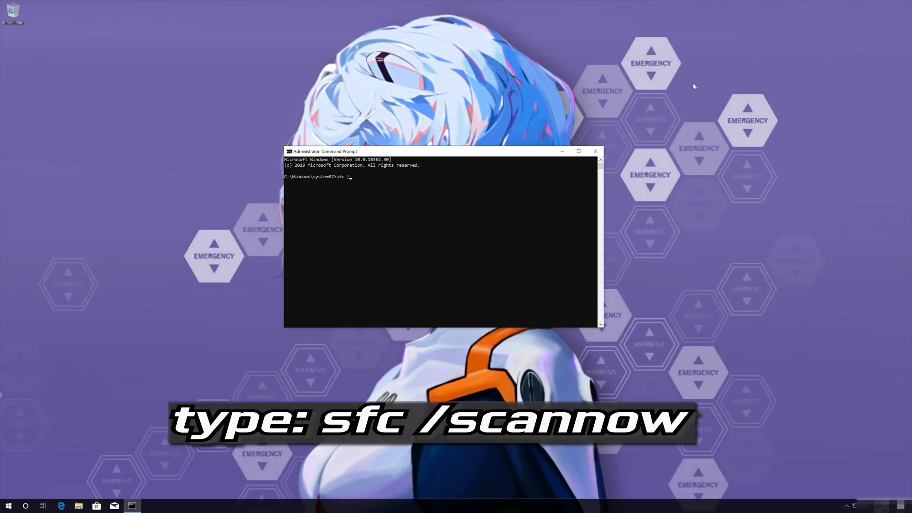
type("scan")
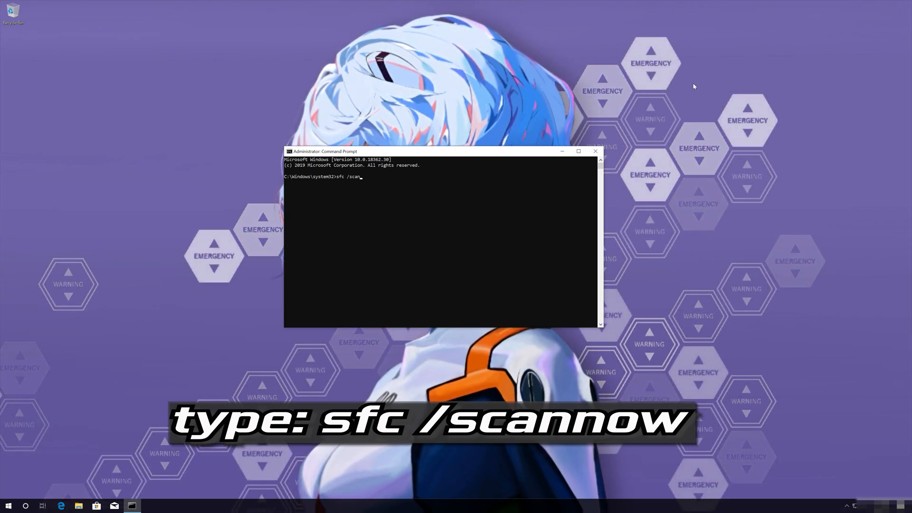
type("now")
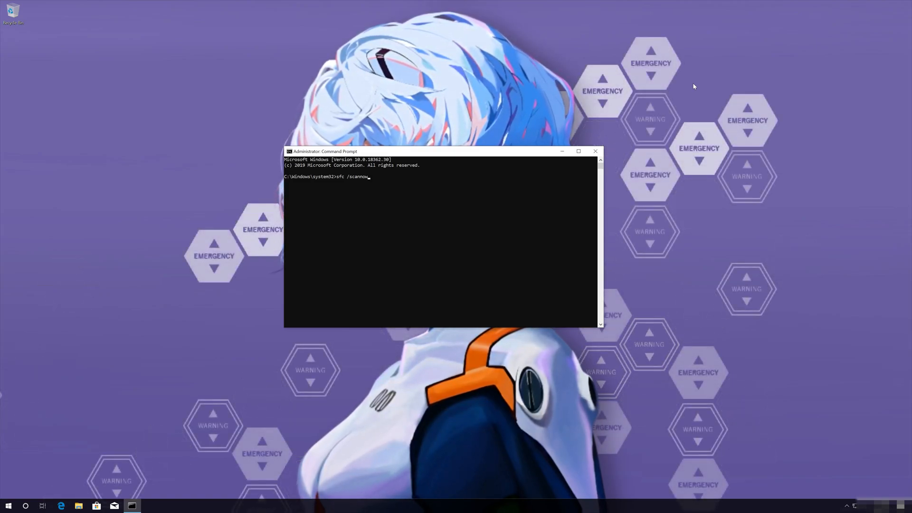
key("Return")
type("exit")
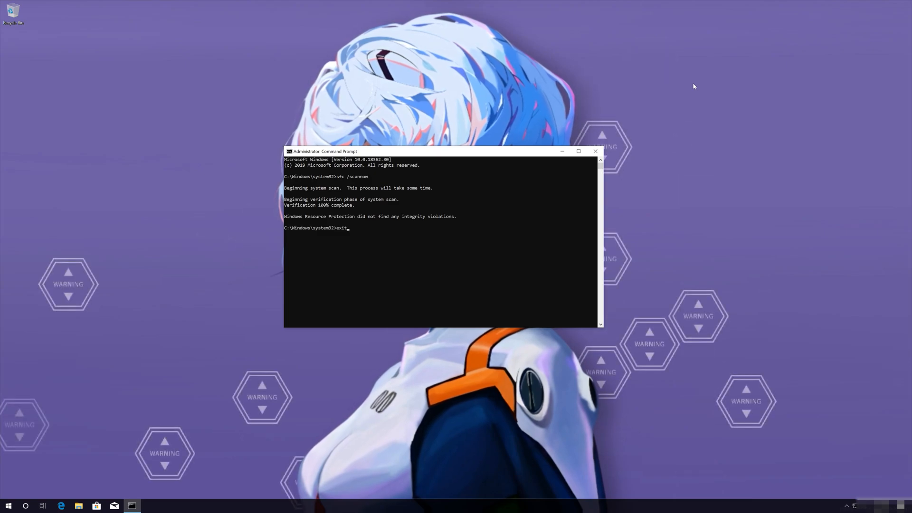
Exit Command Prompt and restart the computer from the Start power options.
key("Return")
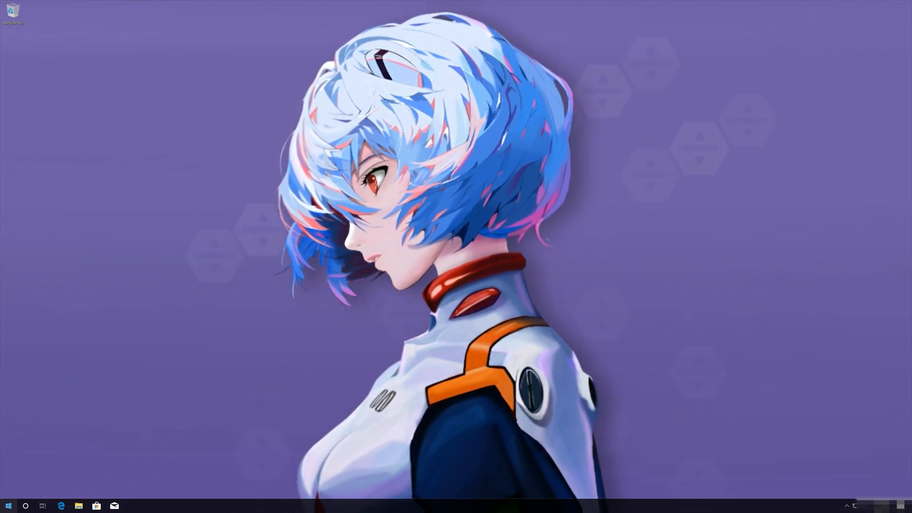
left_click(9, 506)
left_click(8, 490)
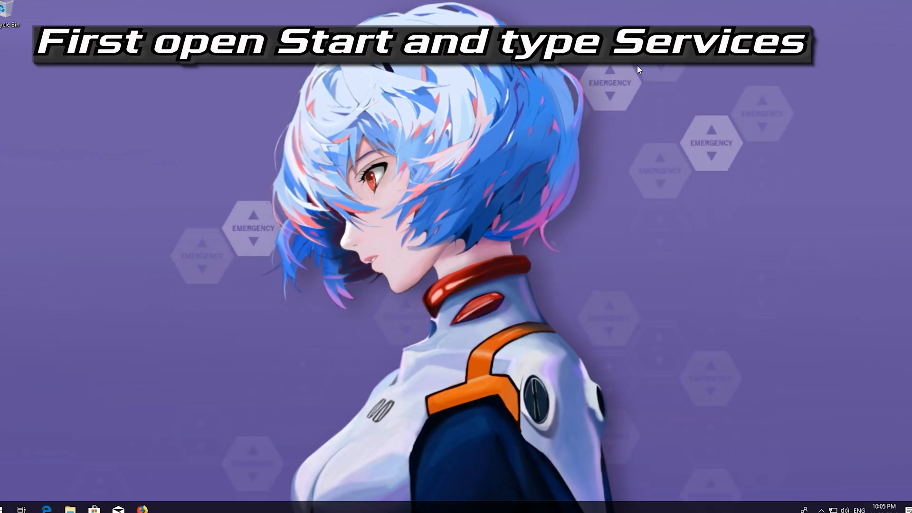
key("super")
type("services")
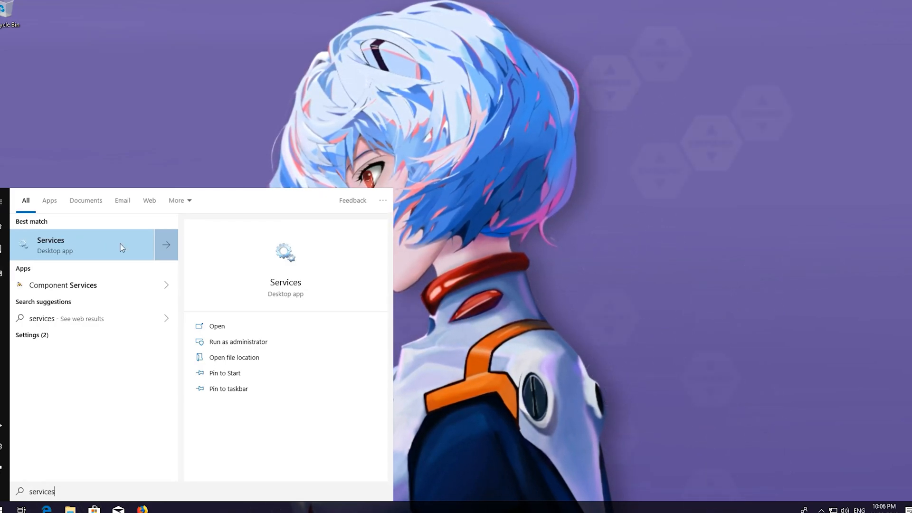
Launch the Services desktop app from Start search and focus its list.
left_click(94, 242)
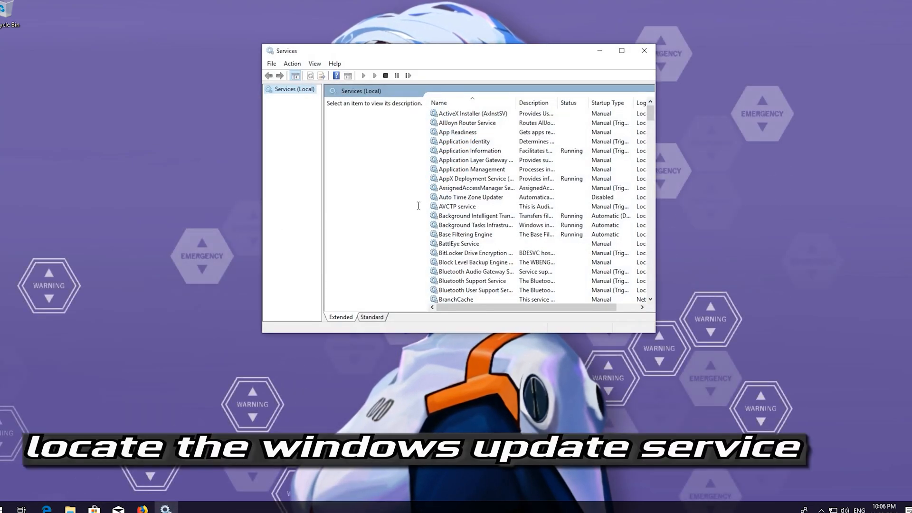
left_click(456, 206)
scroll(456, 206, "down", 6)
scroll(456, 206, "down", 5)
scroll(457, 206, "down", 5)
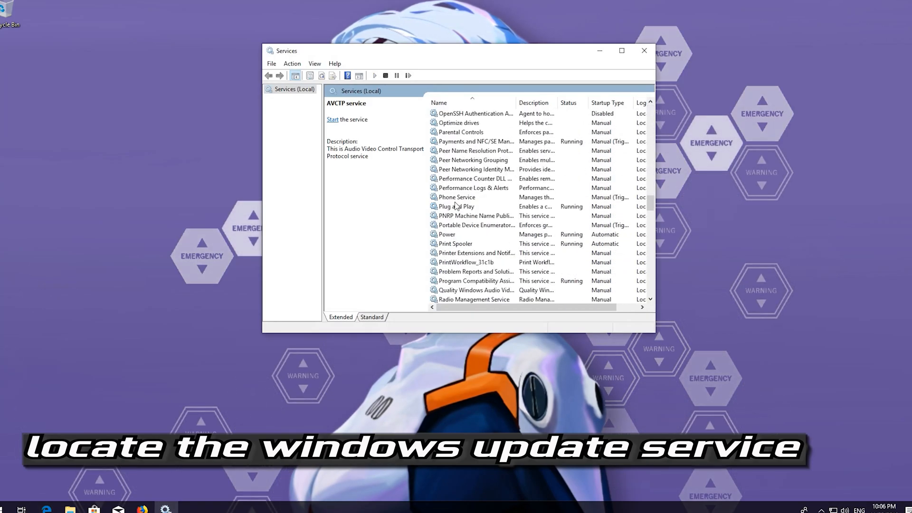
scroll(456, 207, "down", 3)
scroll(456, 206, "down", 3)
scroll(456, 207, "down", 4)
scroll(456, 206, "down", 3)
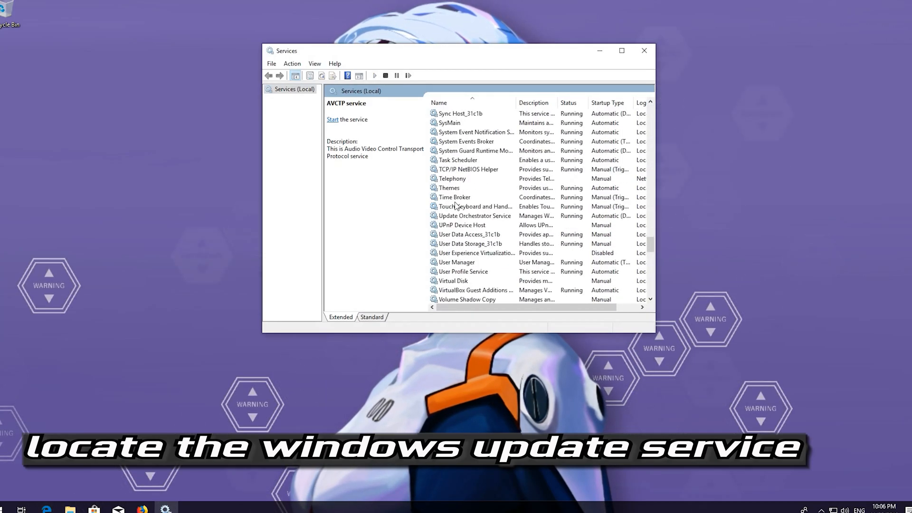
scroll(457, 206, "down", 2)
scroll(456, 206, "down", 4)
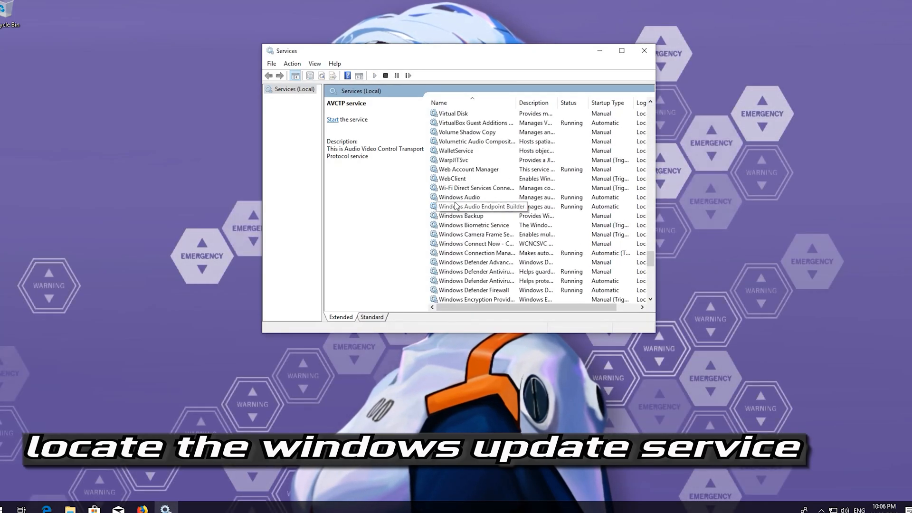
scroll(457, 206, "down", 4)
scroll(456, 184, "down", 3)
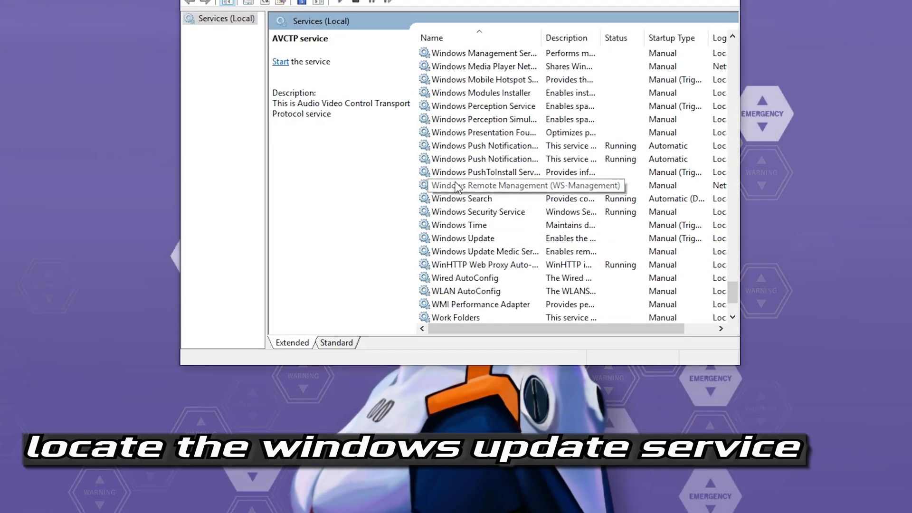
Select the Windows Update service and bring up its context menu.
left_click(467, 241)
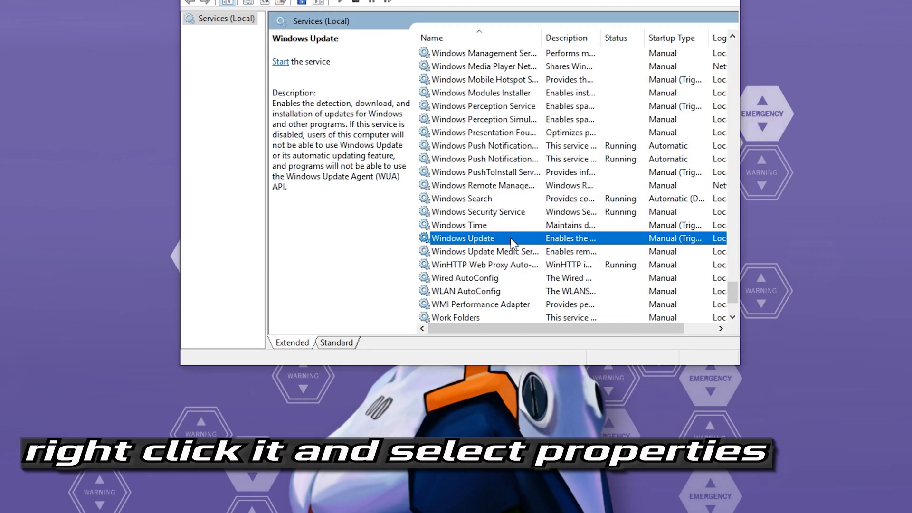
right_click(477, 235)
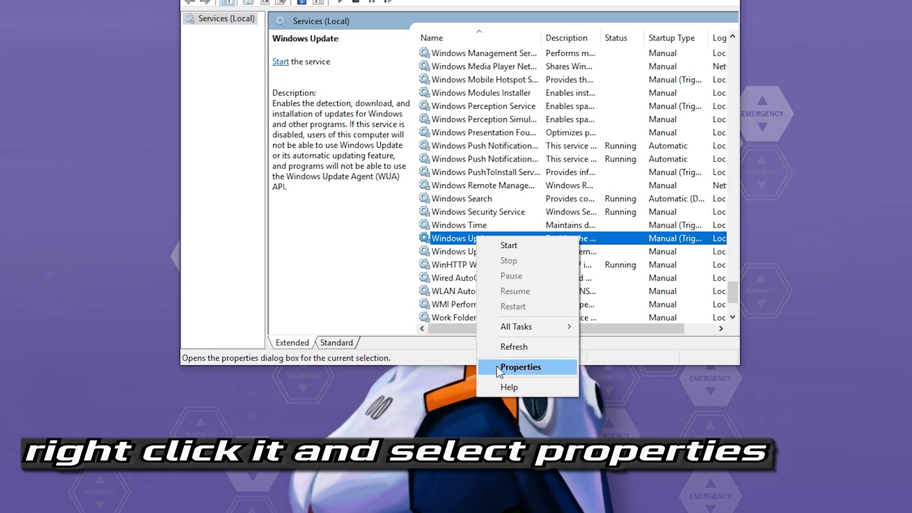
Set Windows Update's startup type to Automatic in its Properties and apply it.
left_click(519, 366)
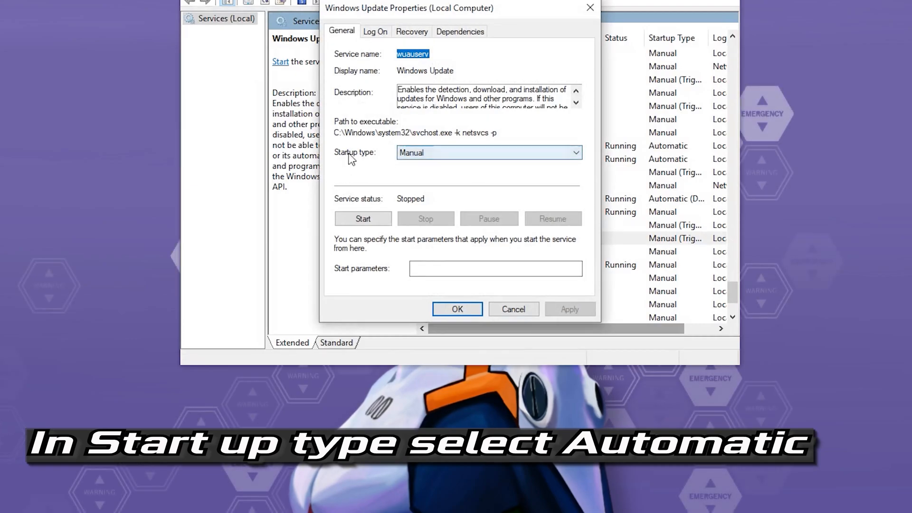
left_click(480, 155)
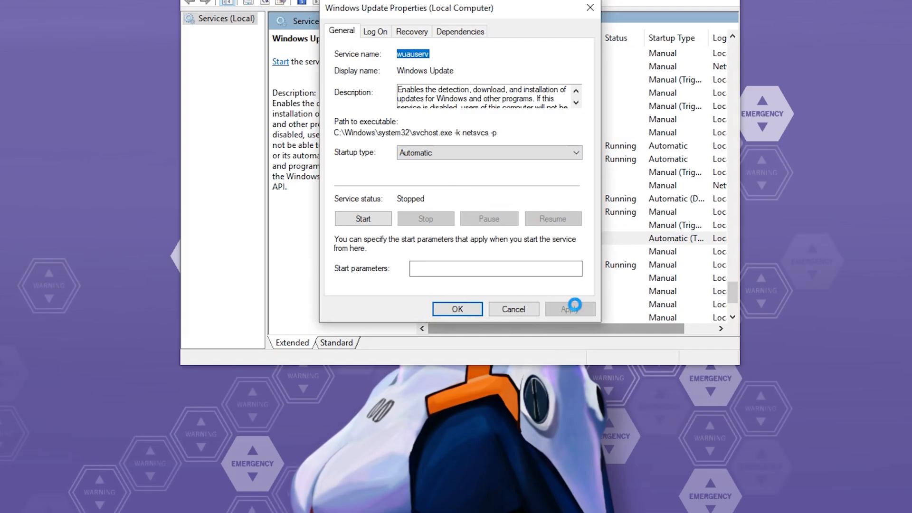
left_click(570, 309)
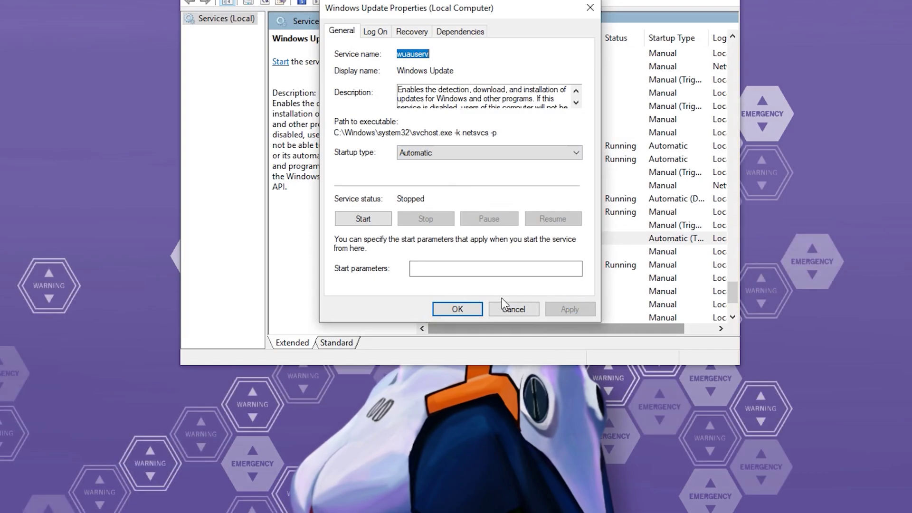
left_click(465, 308)
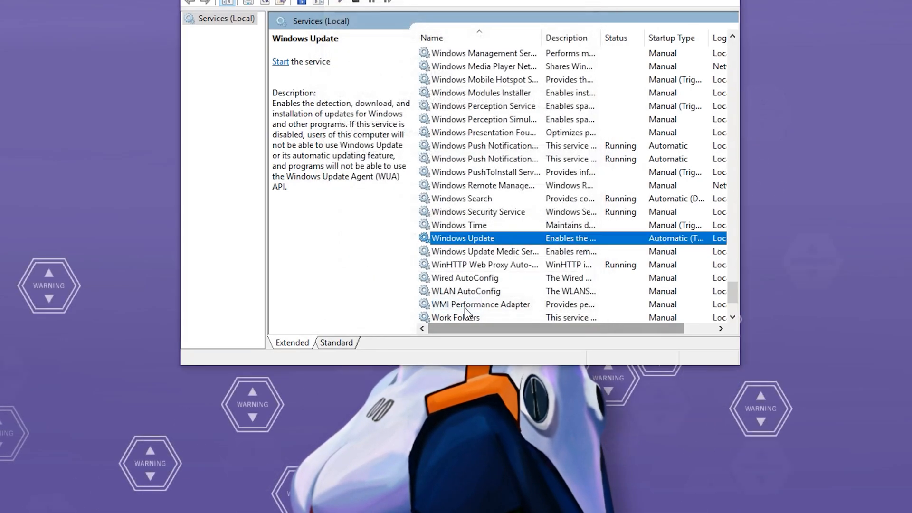
Start the Windows Update service from the left-pane Start link.
left_click(281, 62)
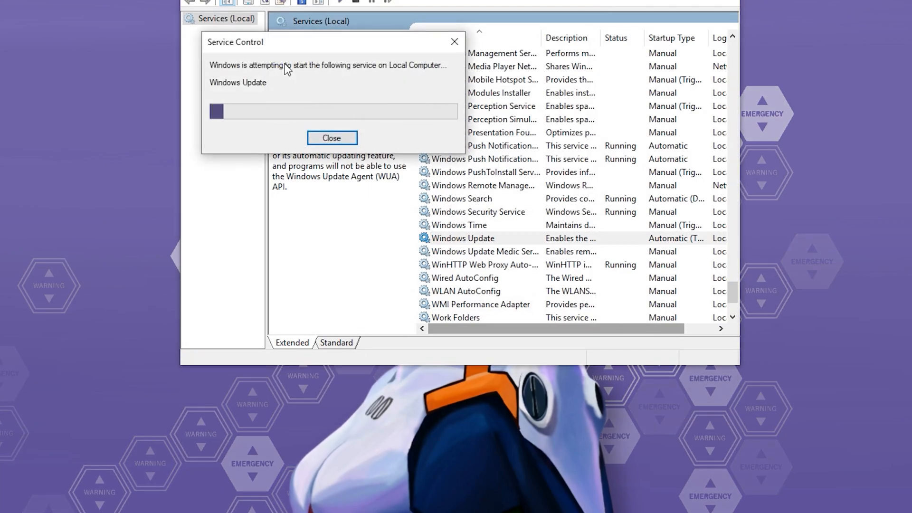